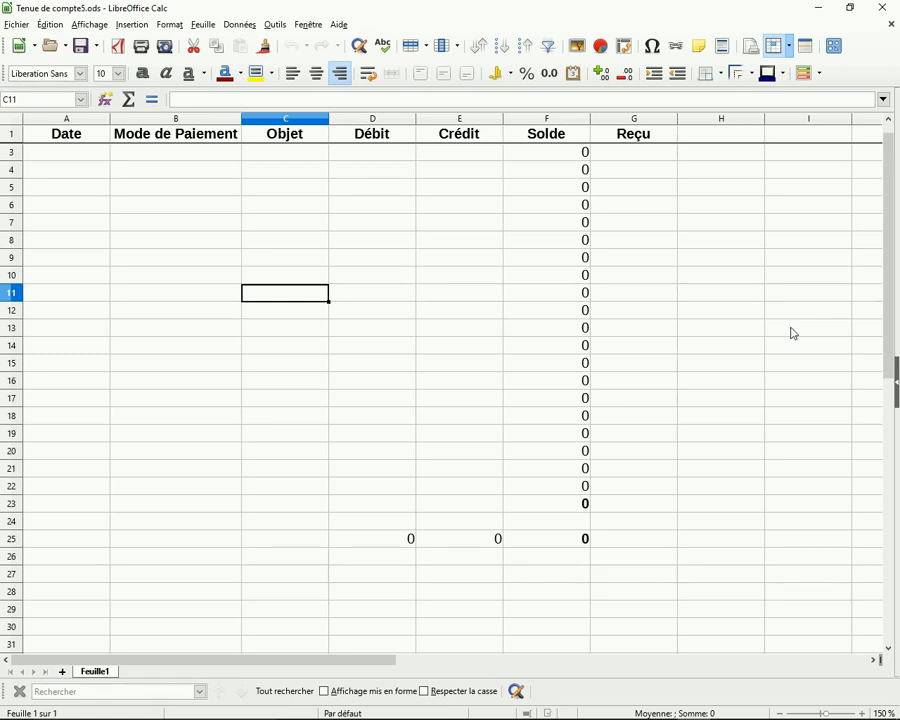
Clear the Solde formulas in F3:F25 and the Débit and Crédit totals in D25:E25.
drag(573, 157, 593, 524)
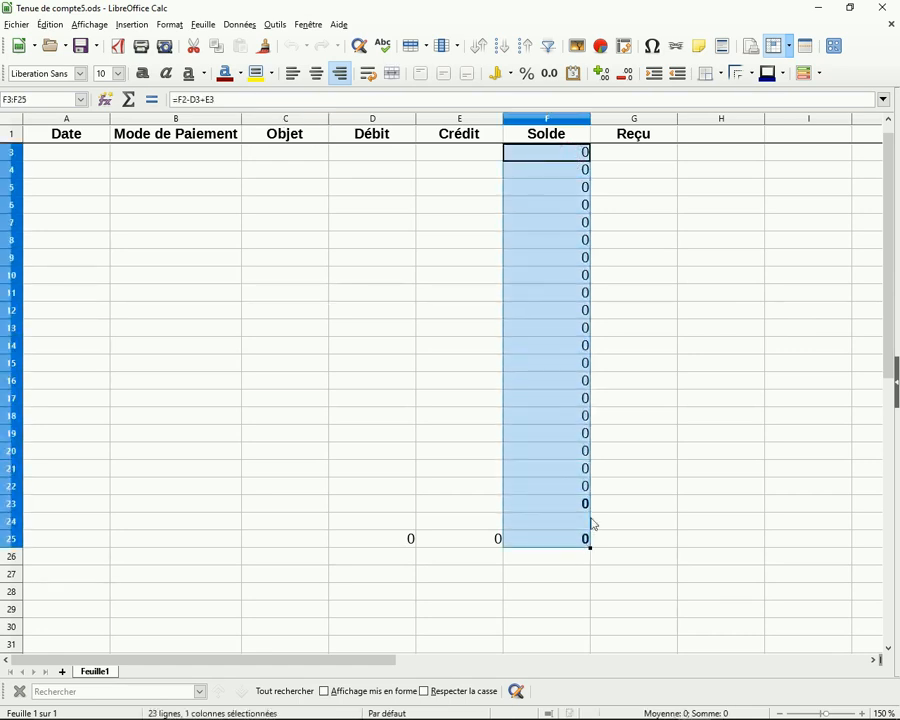
key(Delete)
drag(396, 543, 496, 538)
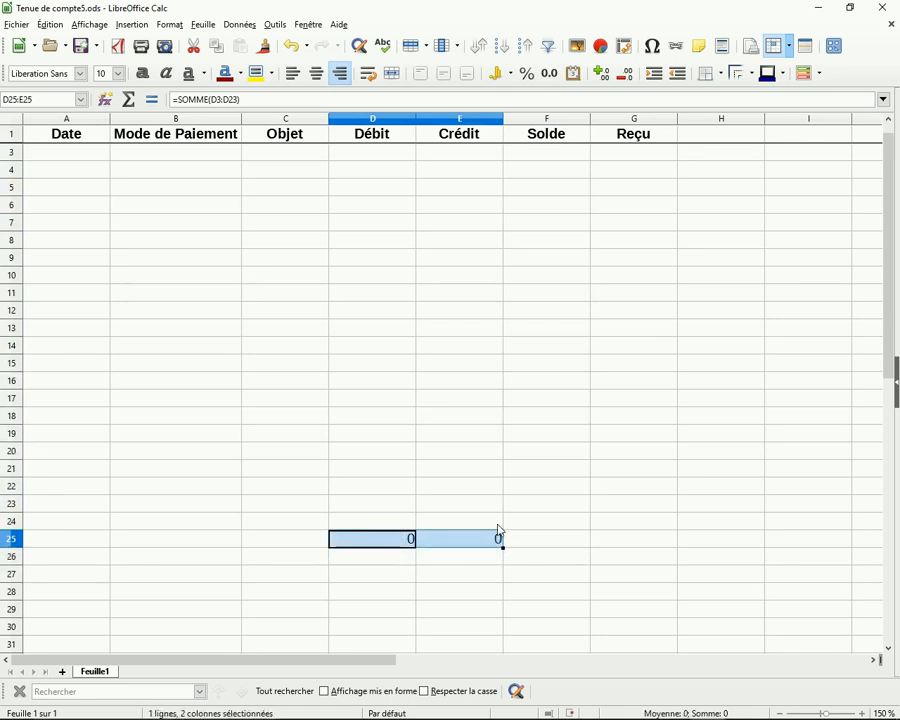
key(Delete)
click(616, 484)
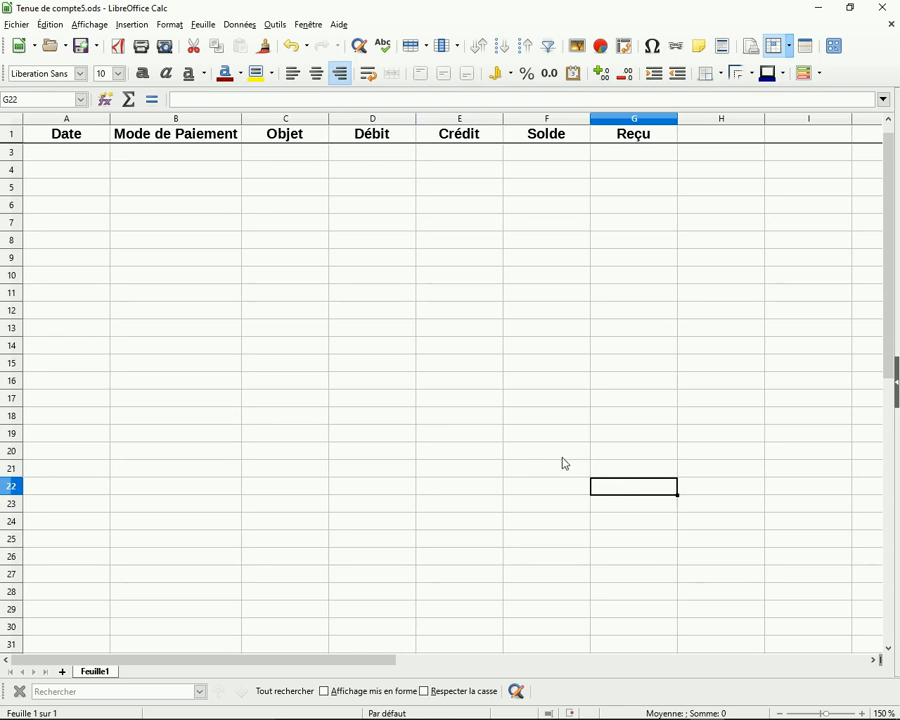
Insert two blank columns before the Débit column, between Objet and Débit.
click(390, 119)
drag(390, 122, 442, 135)
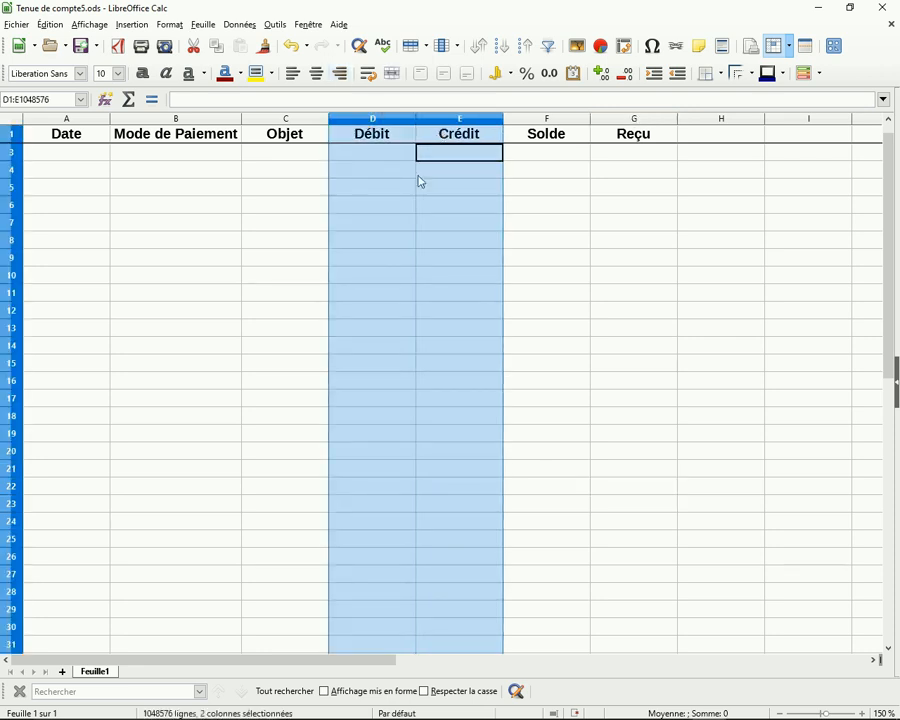
right_click(385, 278)
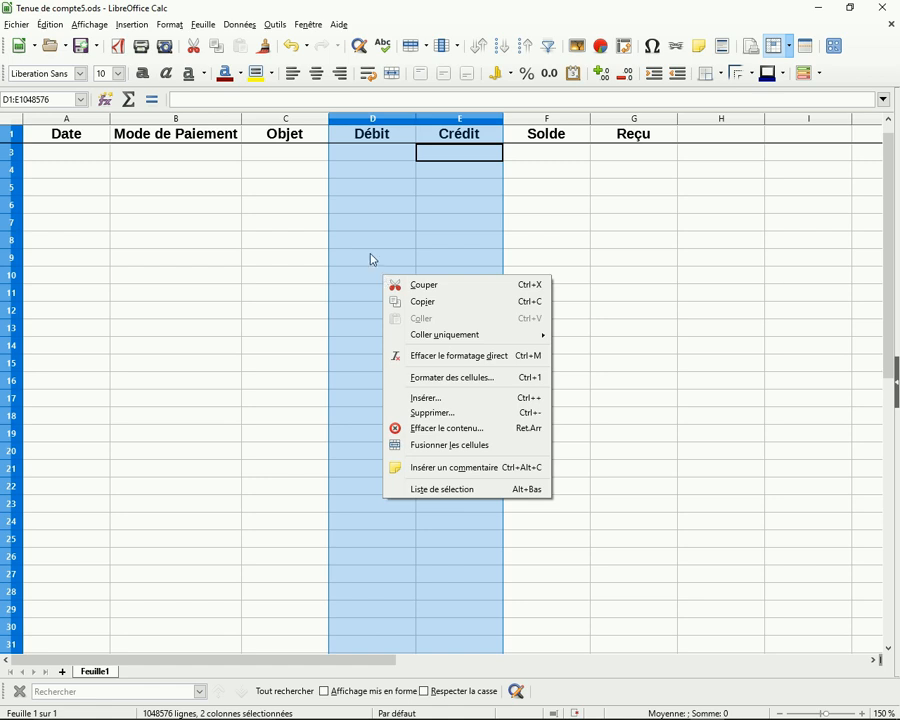
click(447, 403)
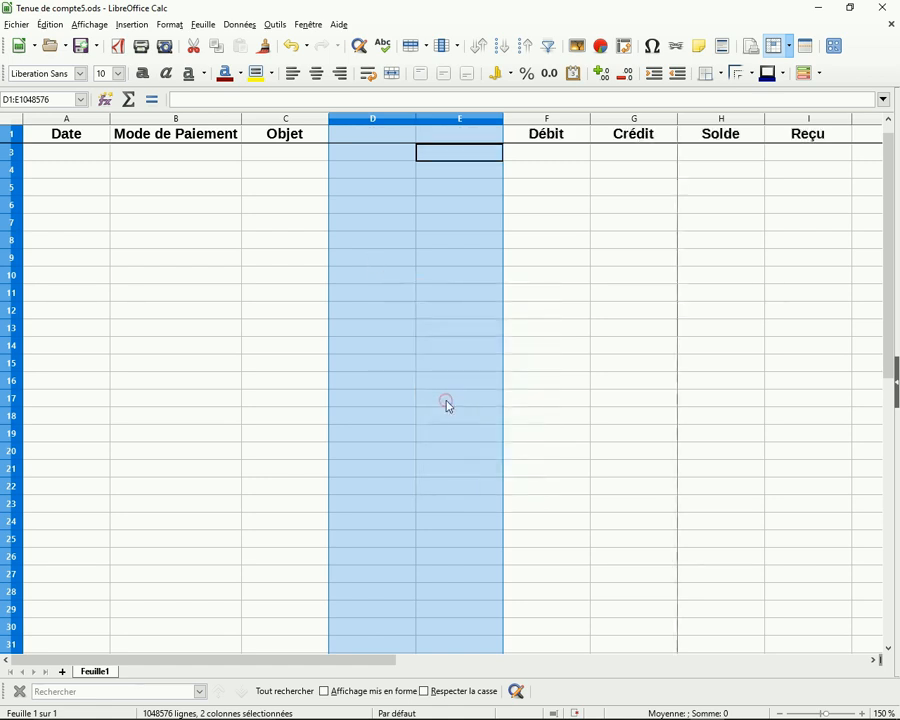
click(566, 259)
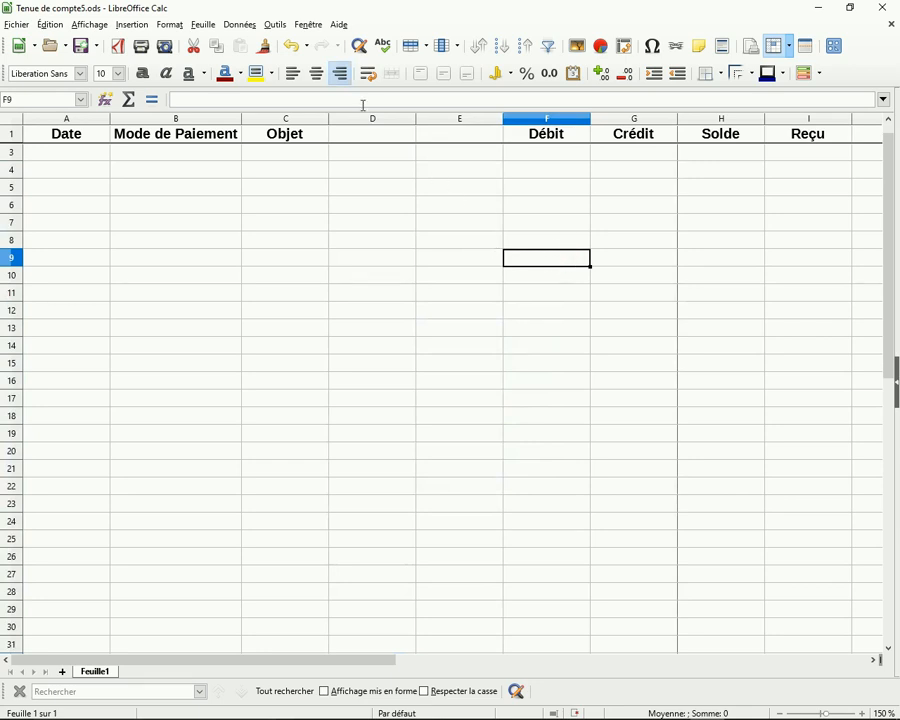
Enter the headers "frais fixes" in D1 and "frais courants" in E1.
click(371, 144)
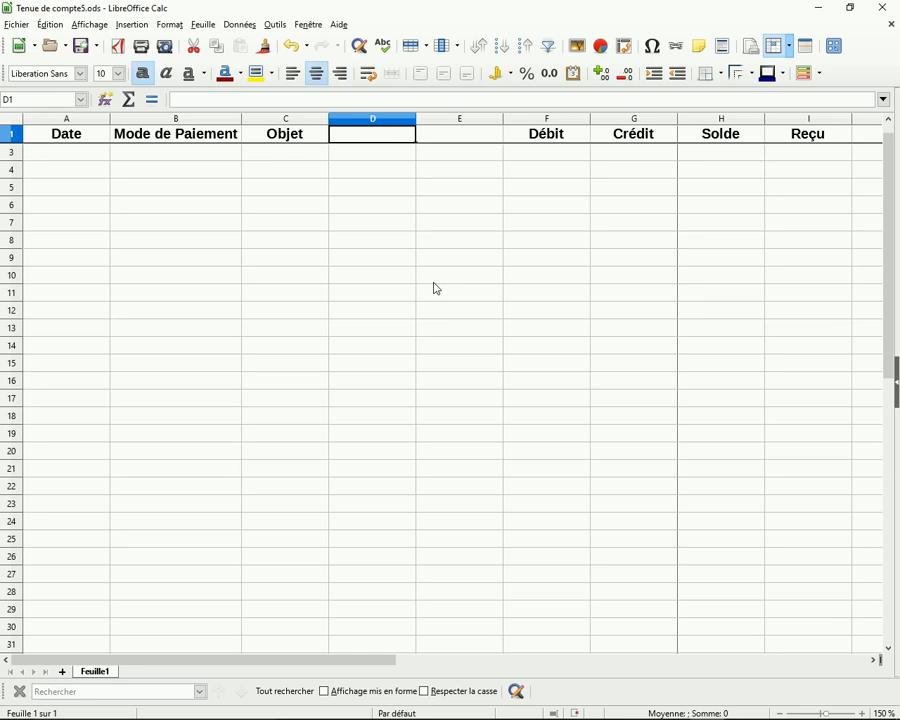
text(frais fixes)
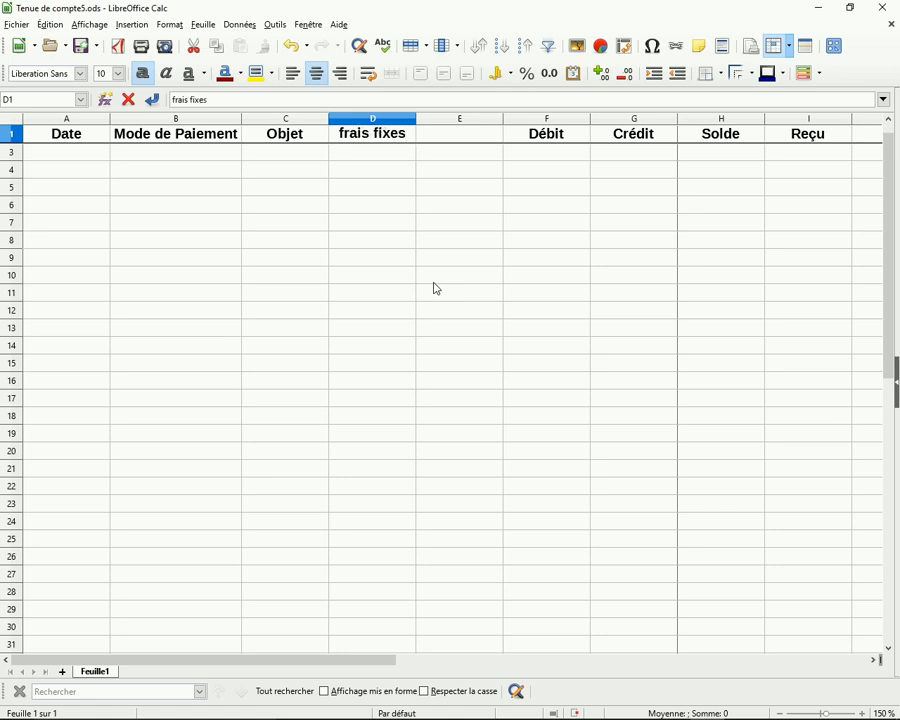
click(447, 138)
text(f)
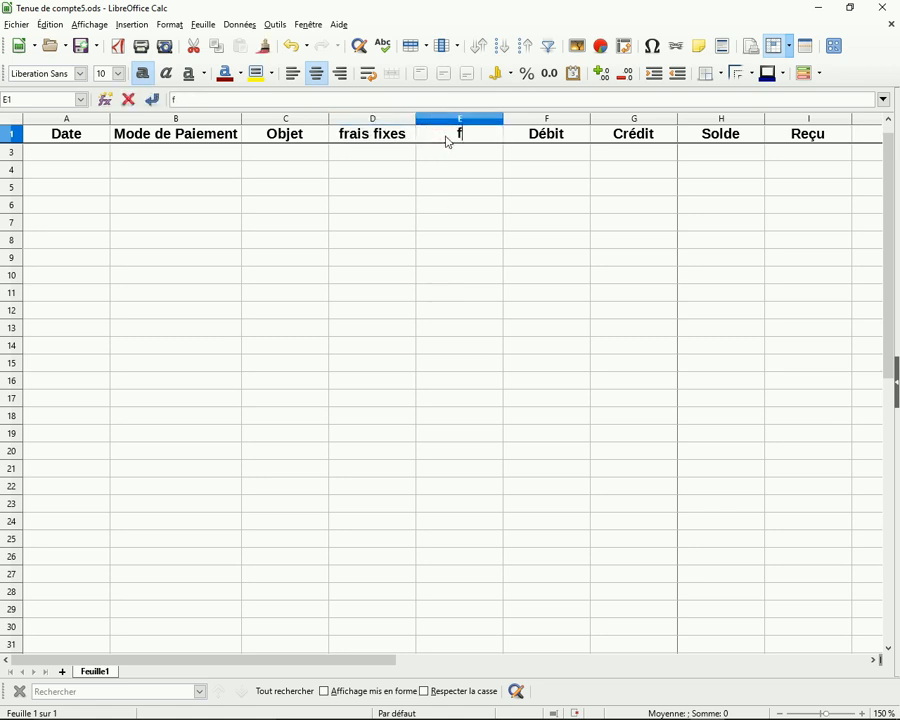
text(rais co)
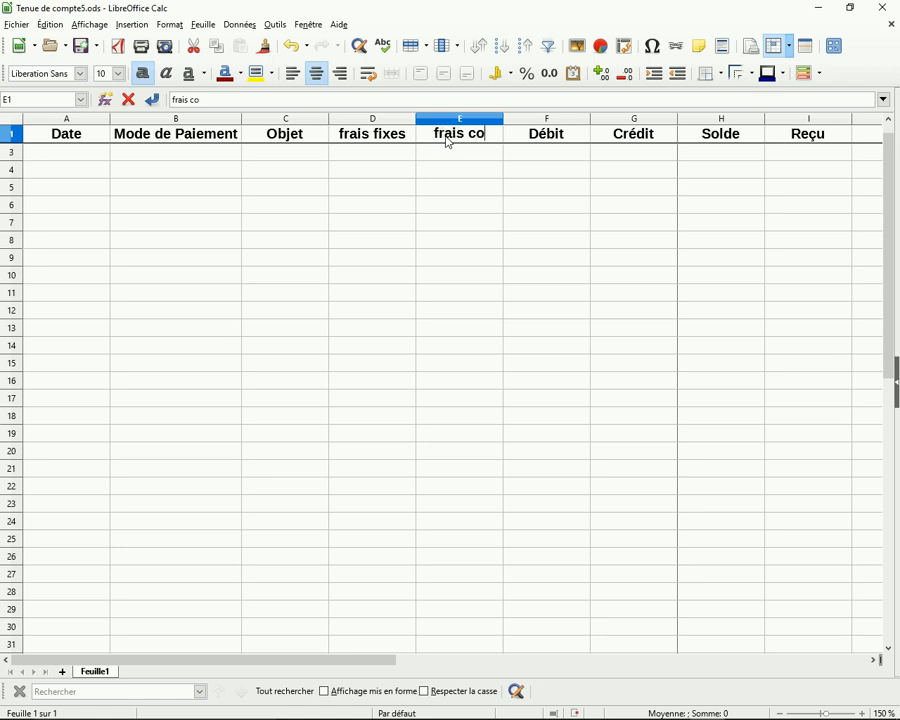
text(urants)
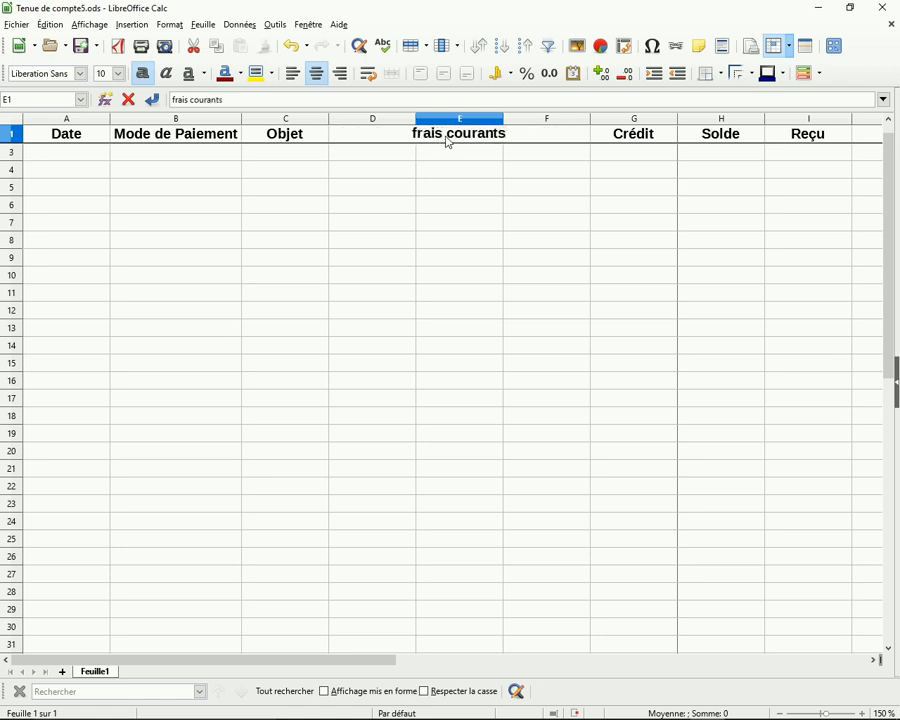
Replace the Débit header in F1 with "Frais exceptionnels" and widen columns E and F to fit their headers.
click(538, 137)
drag(540, 175, 545, 158)
click(556, 132)
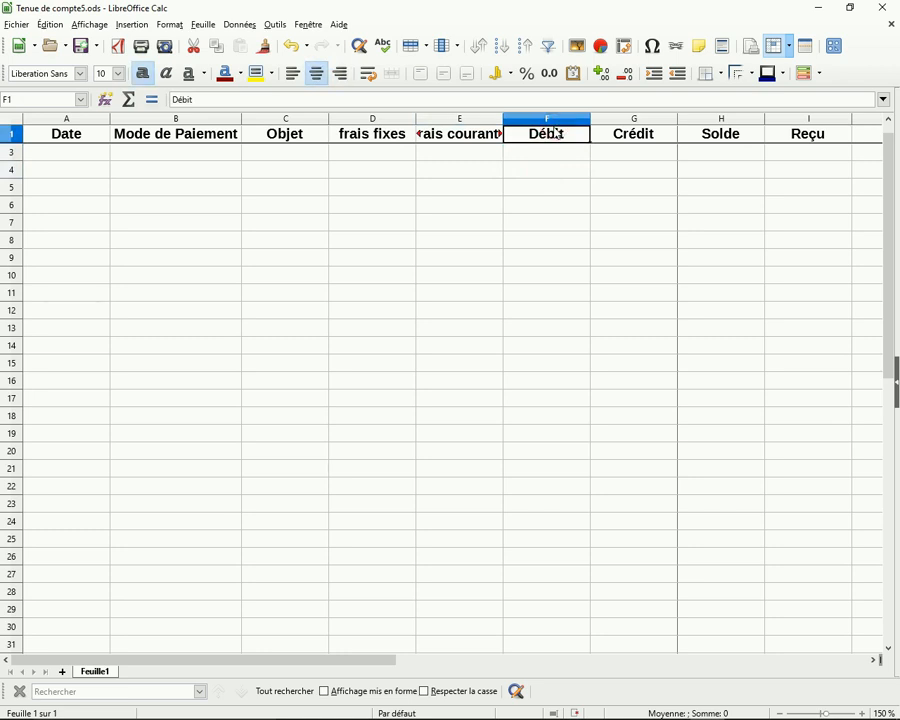
text(Frai)
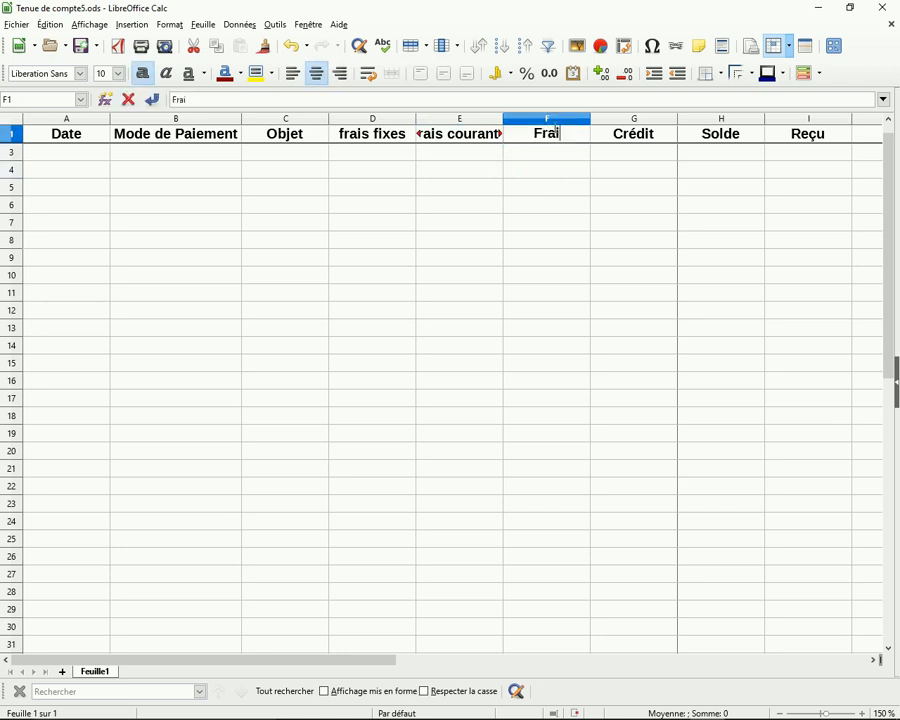
text(s exce)
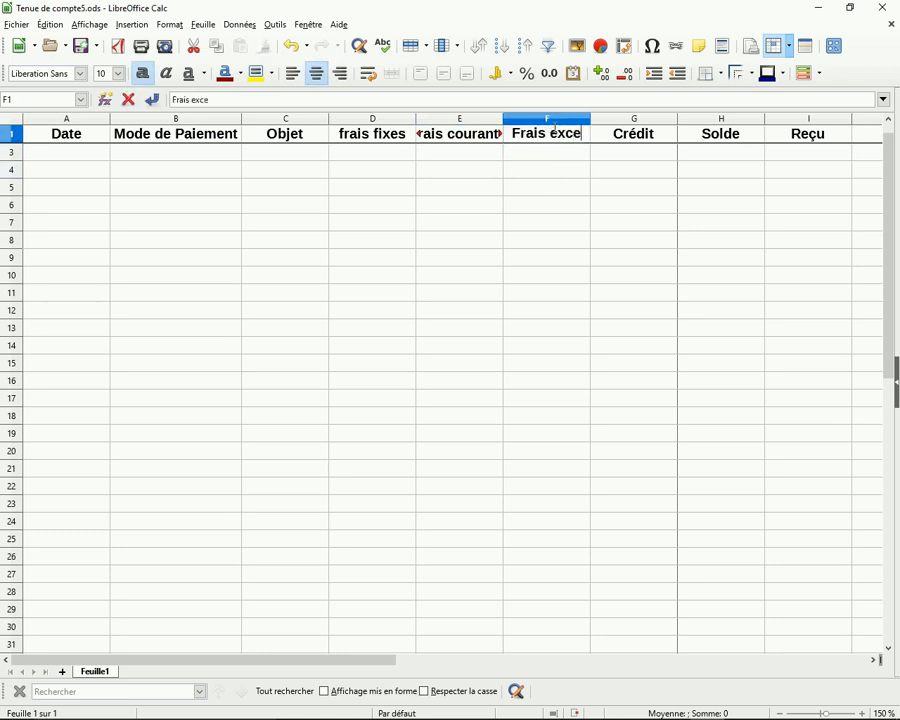
text(ptionnels)
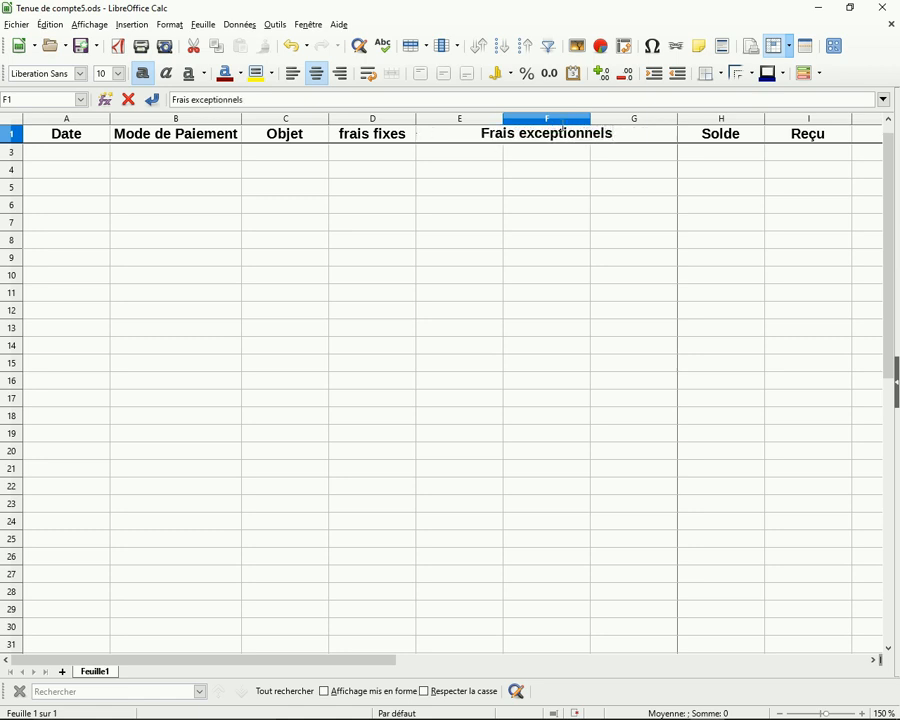
click(559, 193)
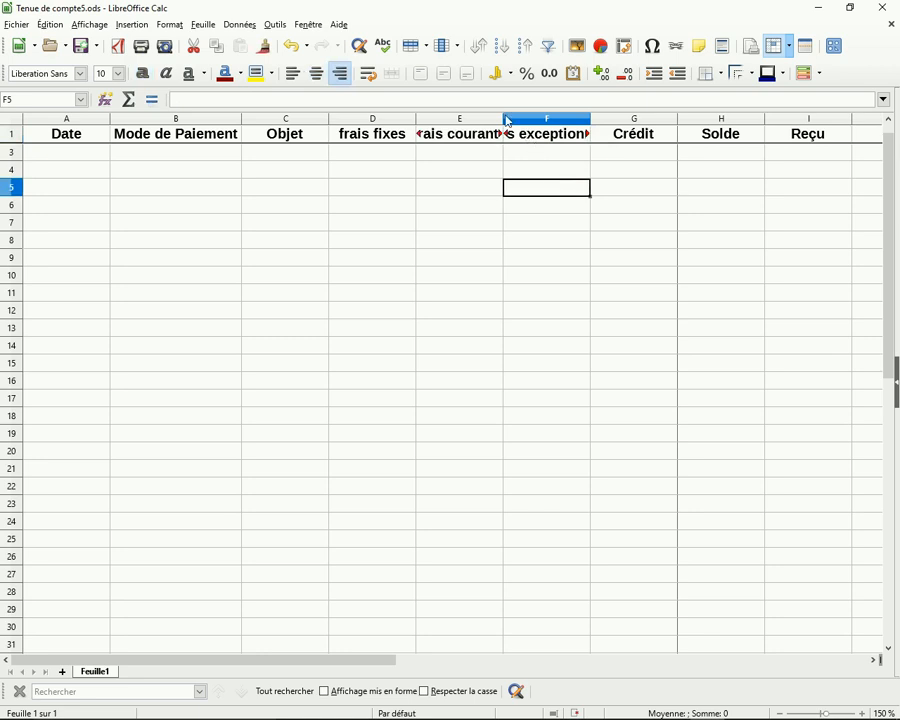
drag(503, 118, 519, 122)
drag(613, 120, 623, 125)
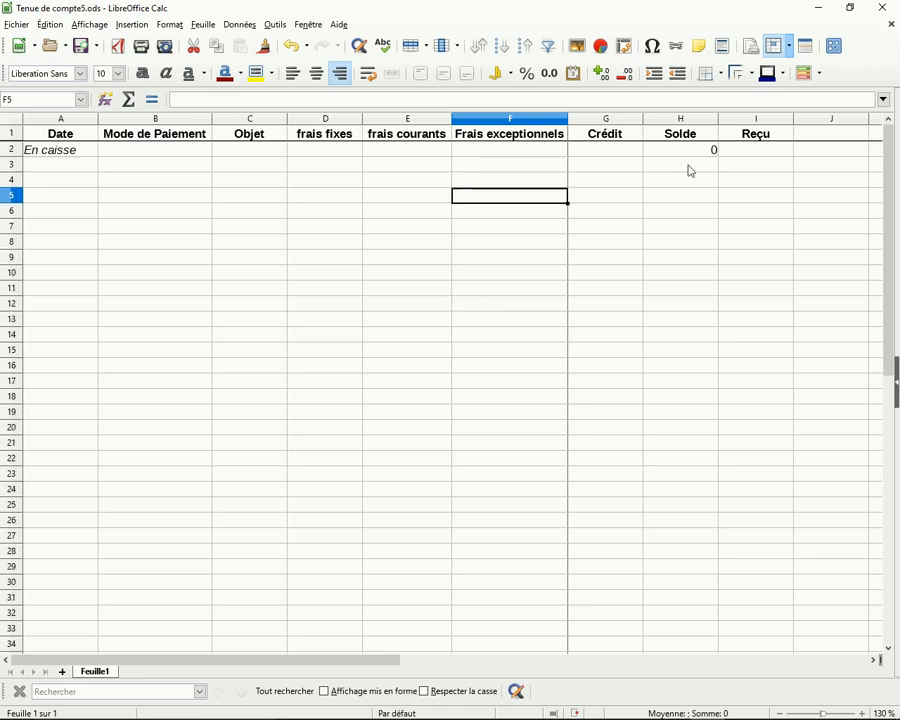
Enter the running balance formula =H2-(D3+E3+F3)+G3 in H3 and fill it down to H23.
click(688, 166)
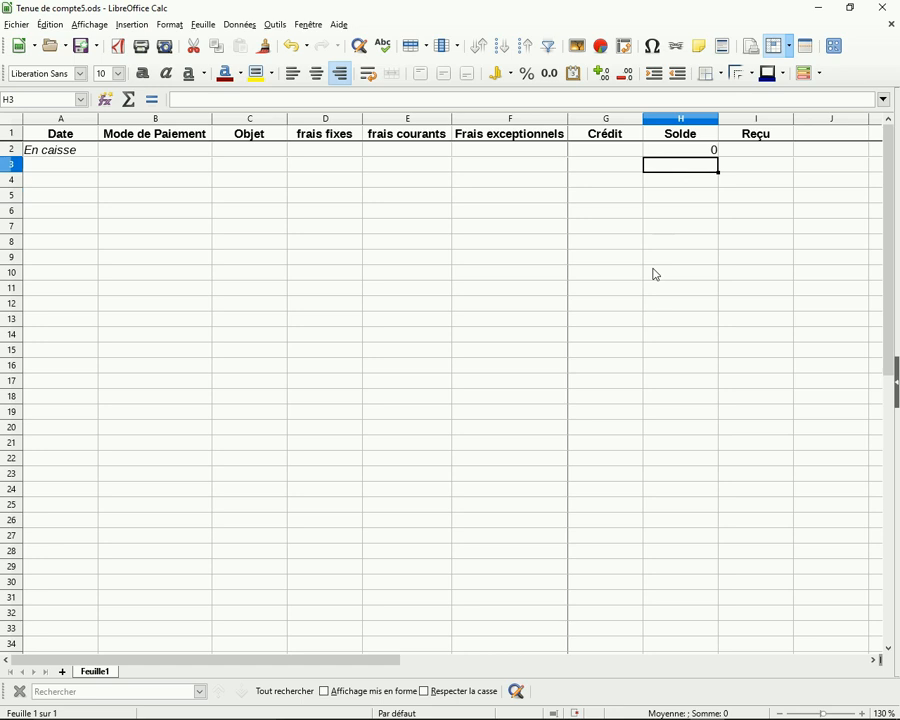
text(=H)
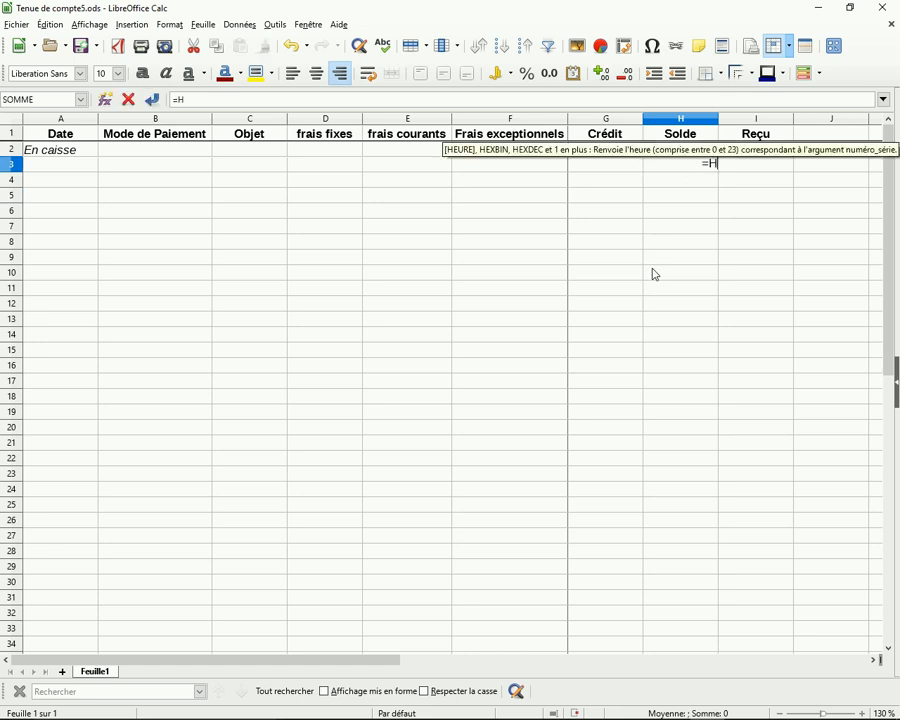
text(2)
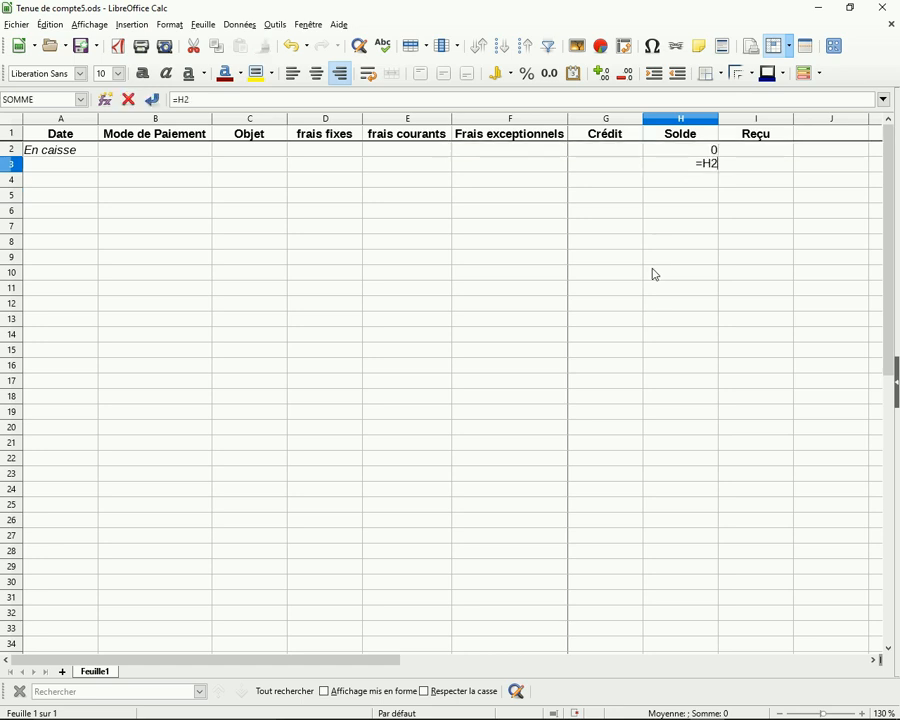
text(-()
text(D3+E3)
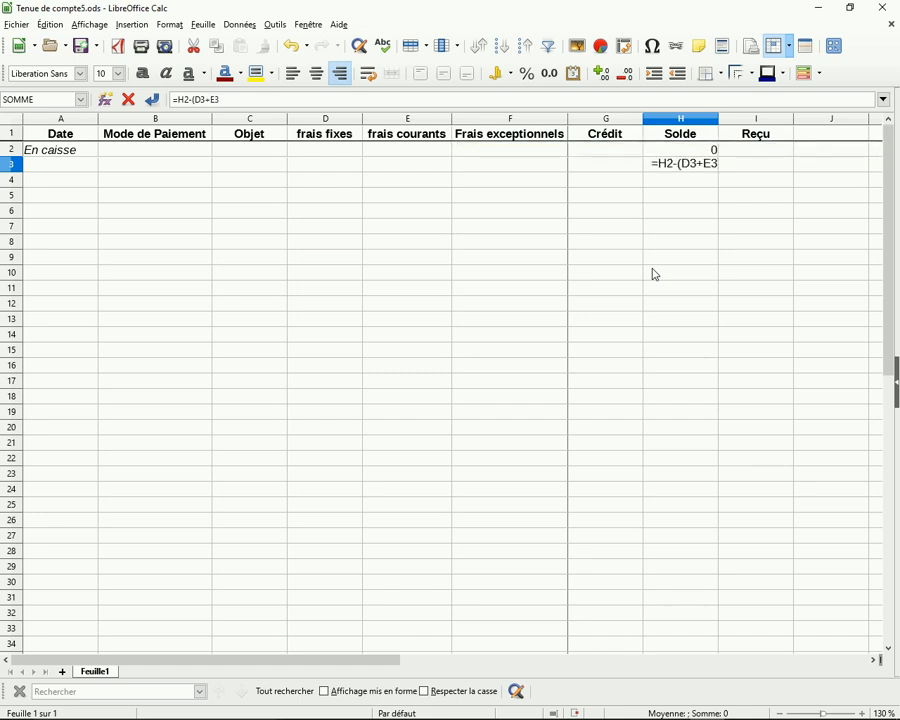
text(+F)
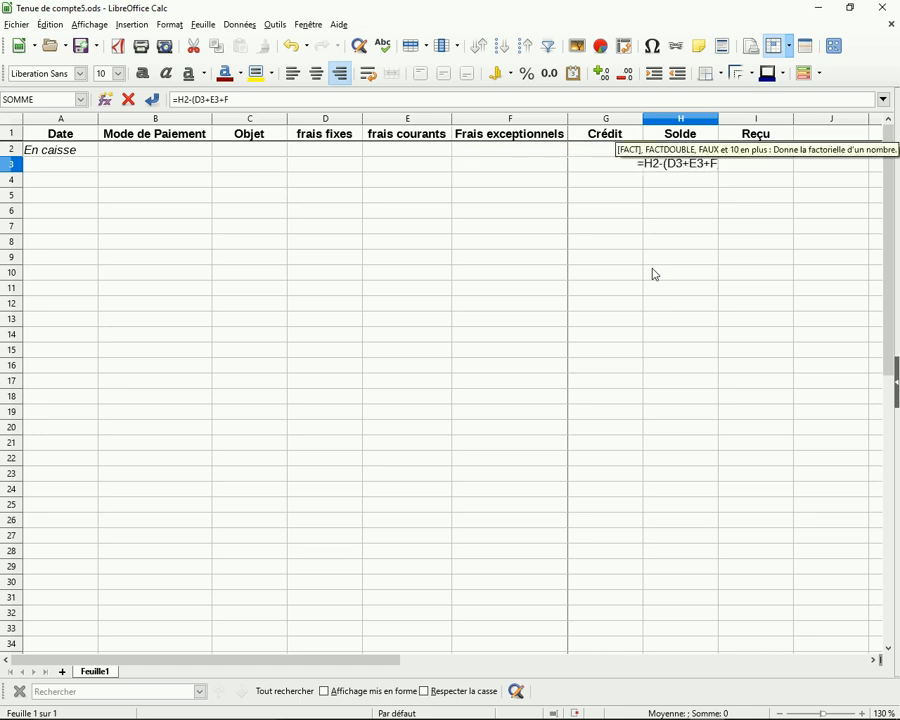
text(3))
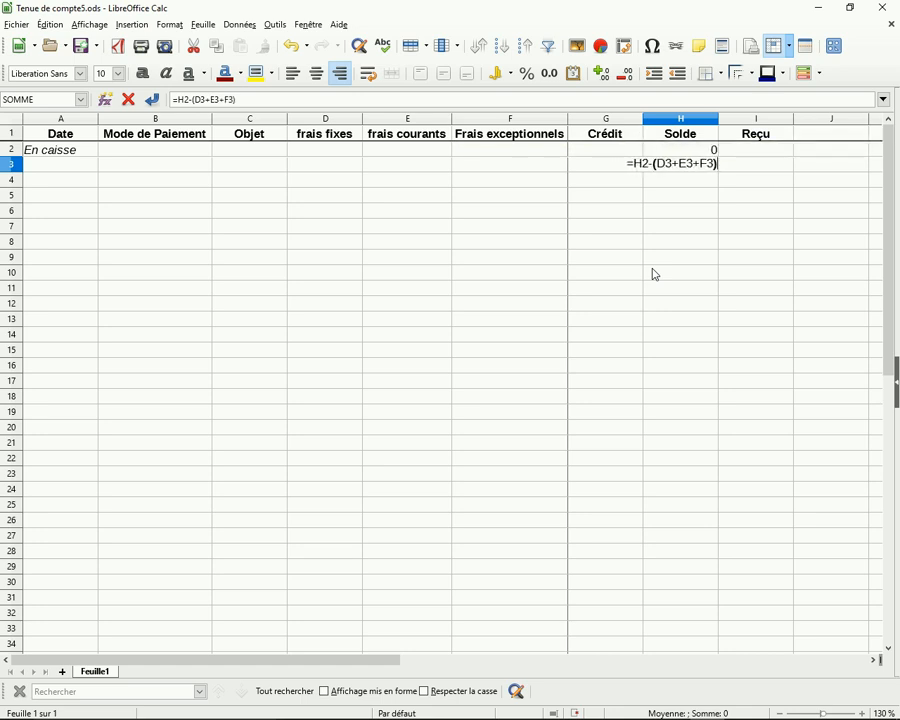
text(+G)
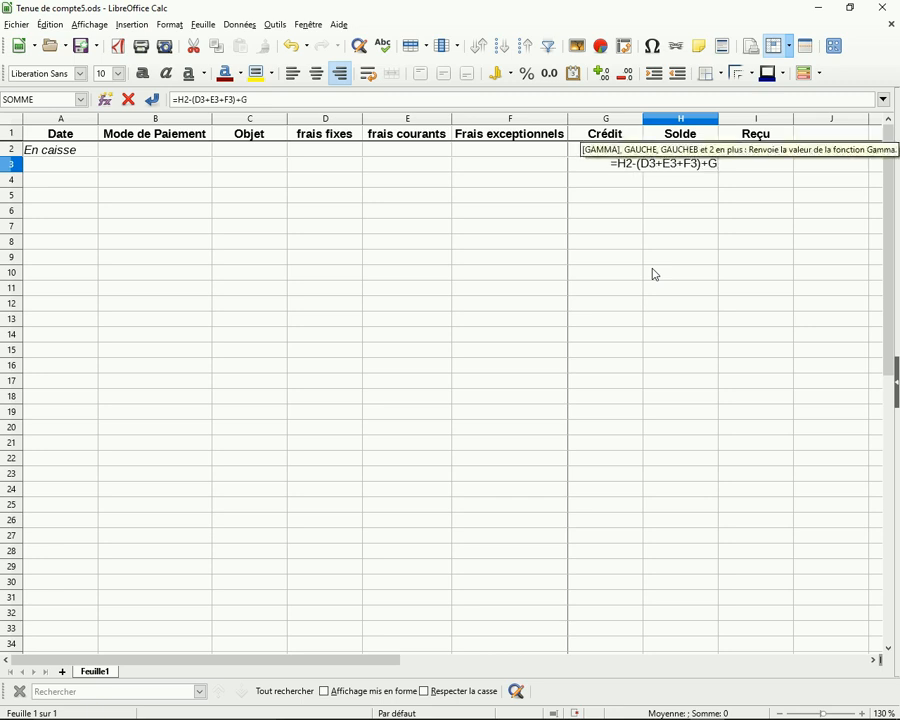
text(3)
key(Return)
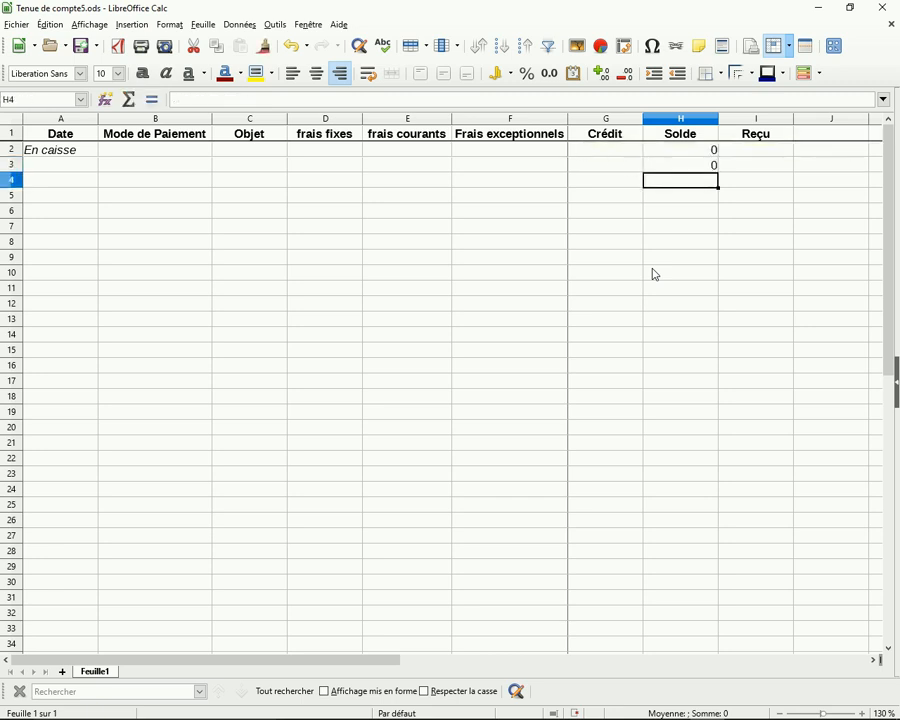
click(670, 168)
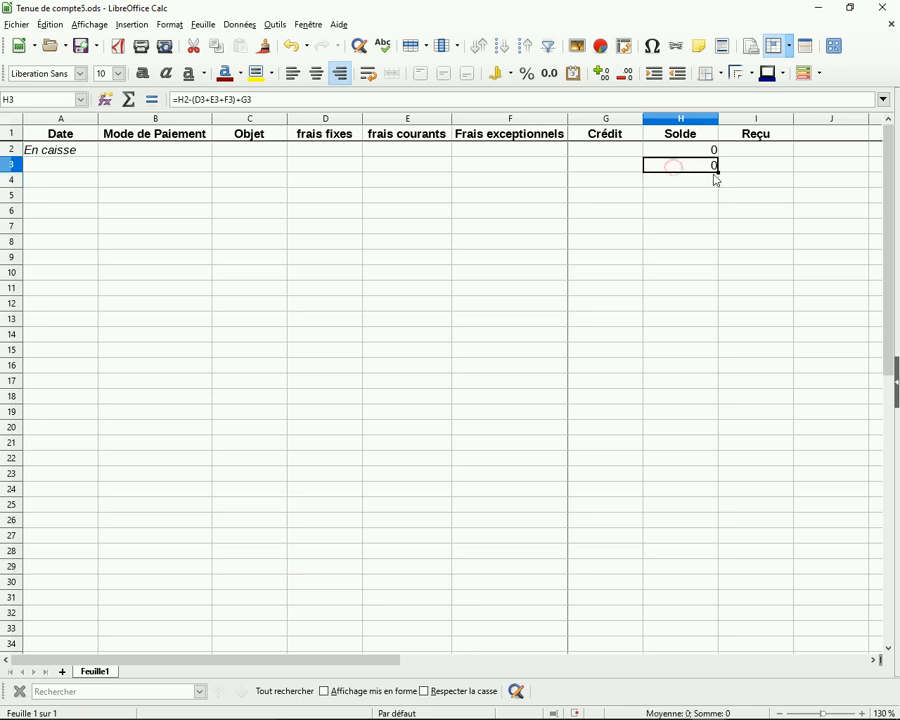
drag(720, 174, 719, 476)
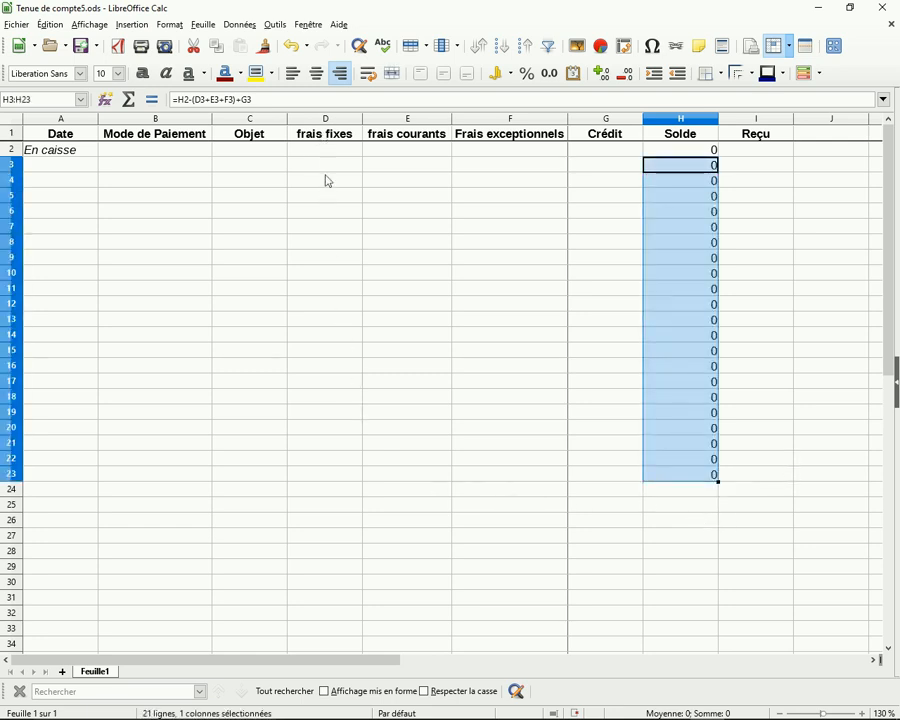
Total the frais fixes column in D25 with =SOMME(D3:D23) and fill the formula across to G25.
click(358, 507)
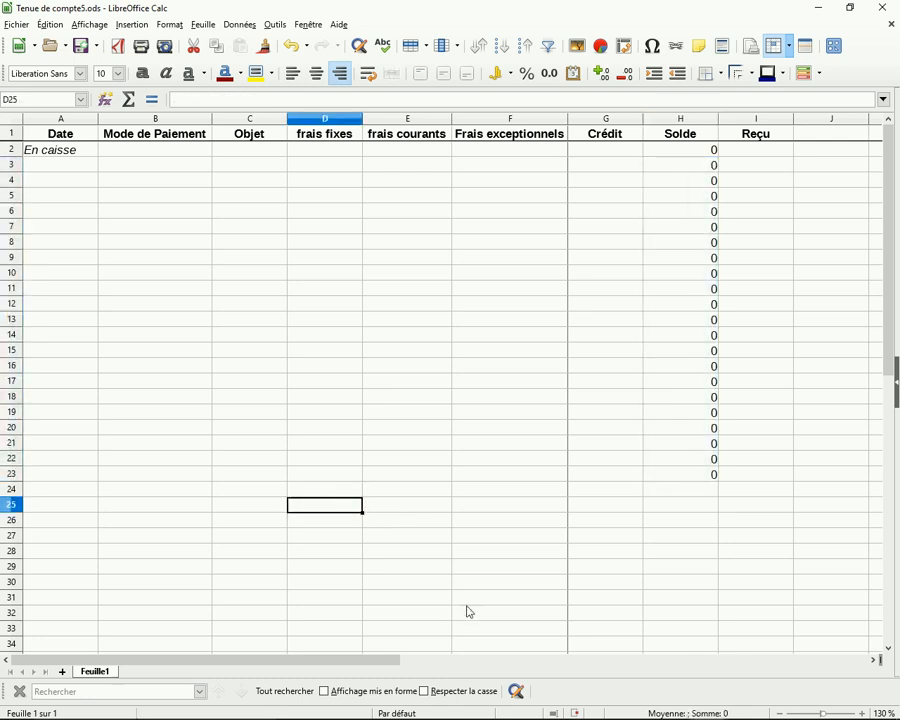
text(=S)
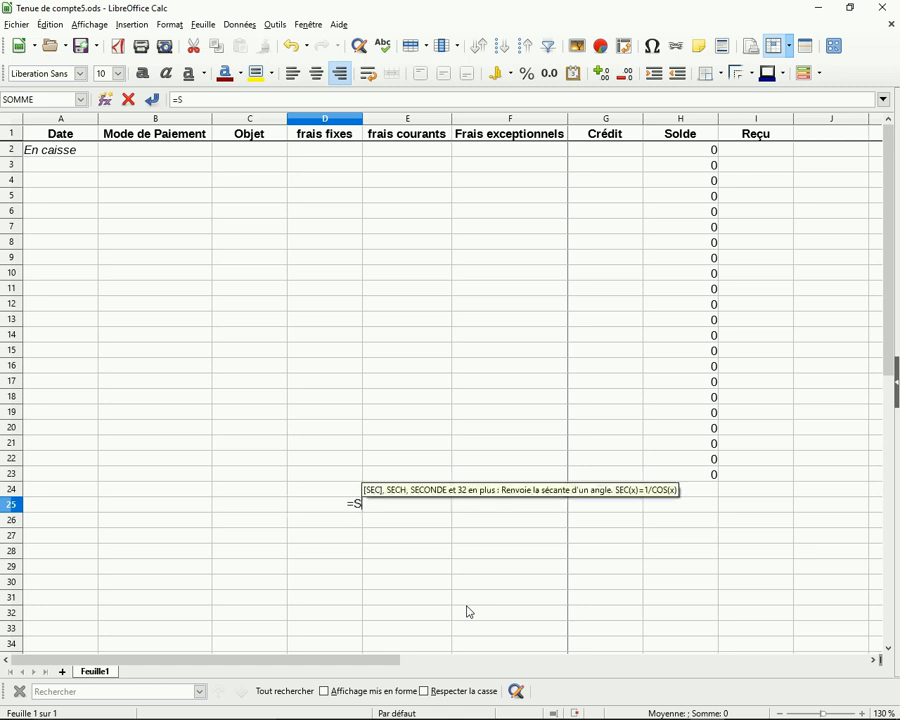
text(omme)
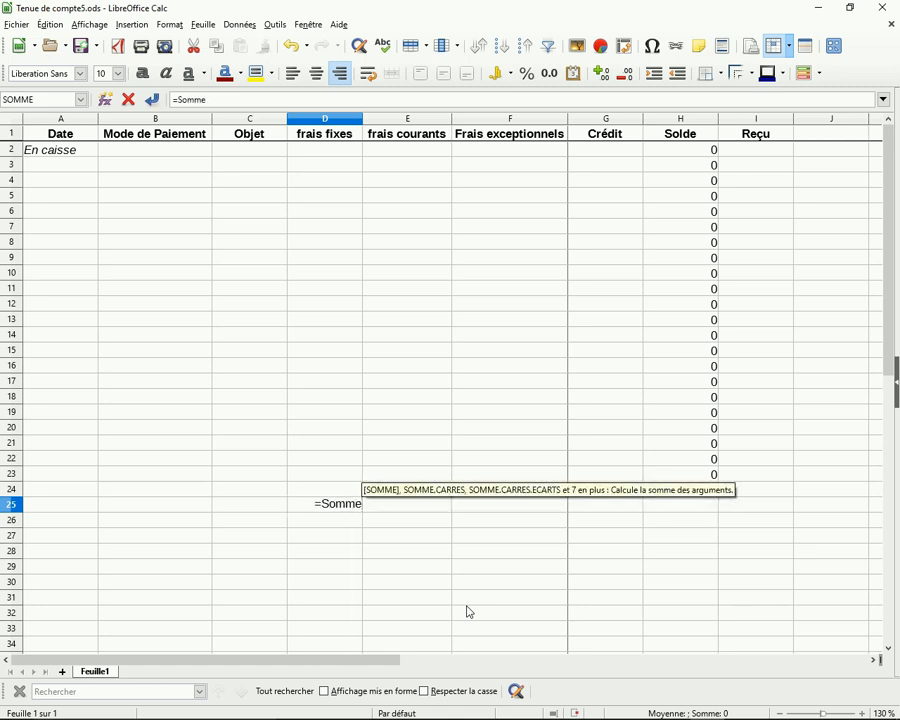
text(()
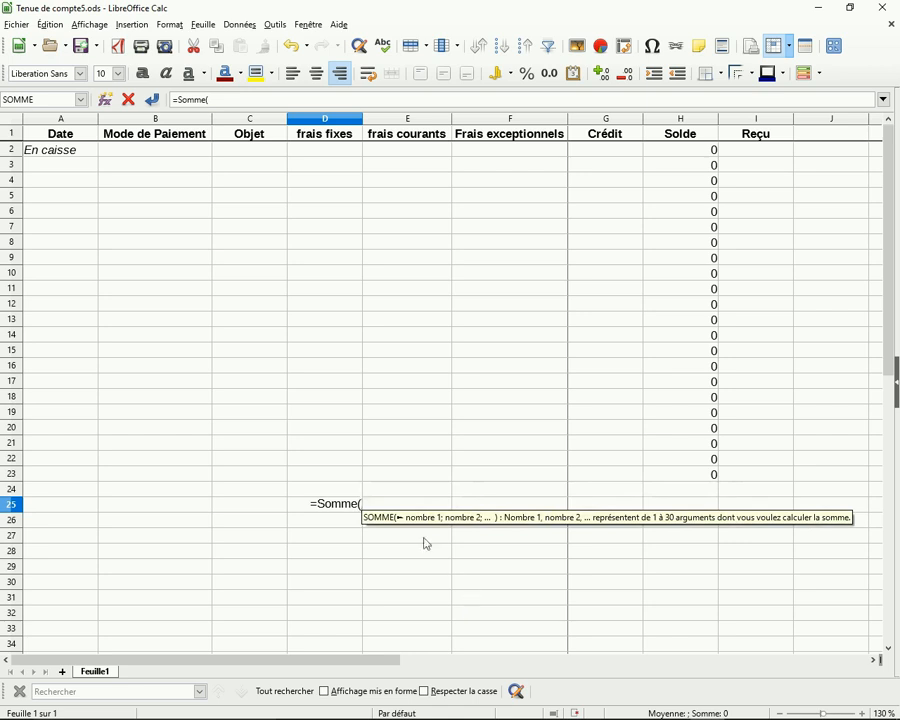
drag(319, 170, 324, 470)
key(Return)
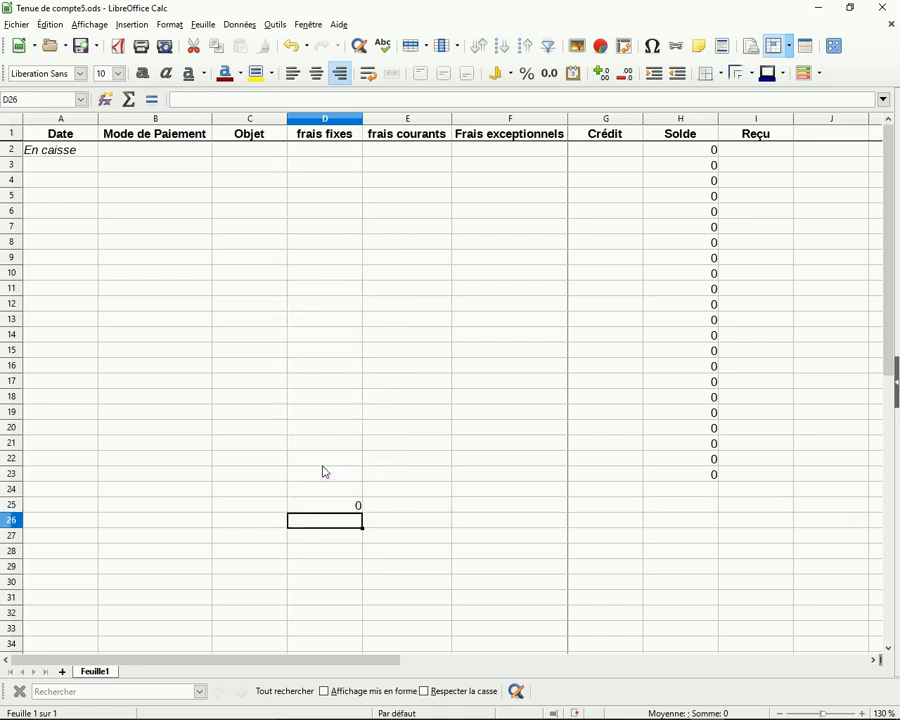
click(317, 507)
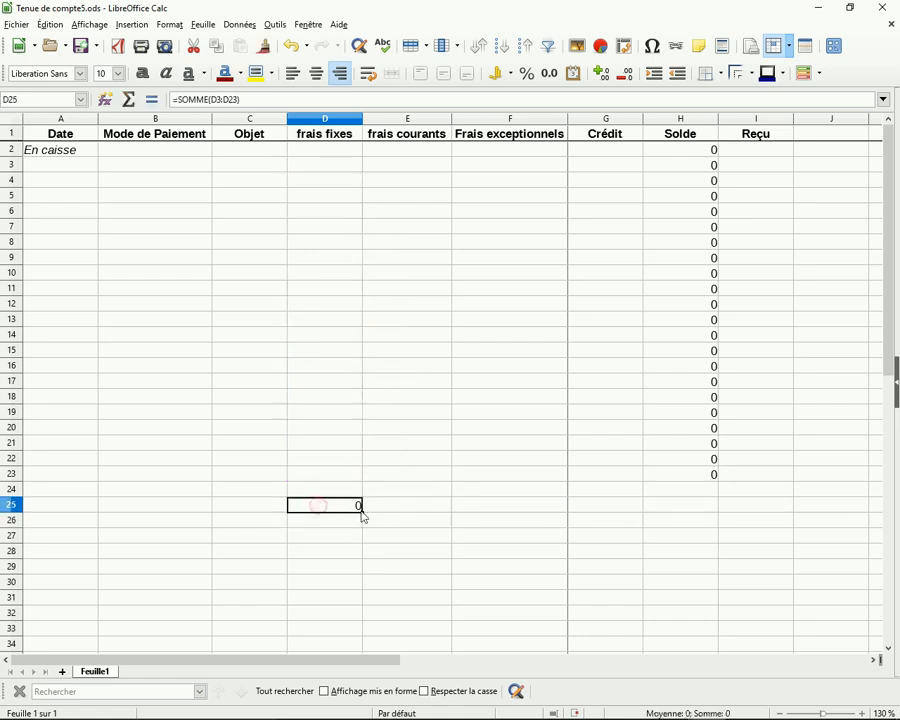
drag(361, 511, 615, 512)
Enter the final balance formula =H2-(D25+E25+F25)+G25 in cell H25 of the totals row.
click(692, 509)
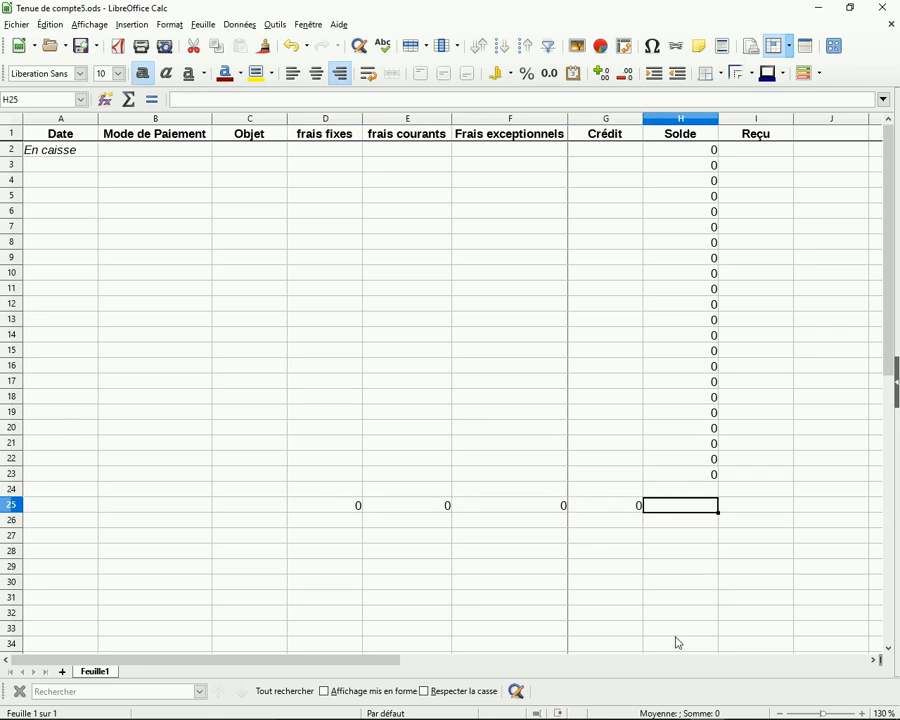
text(=)
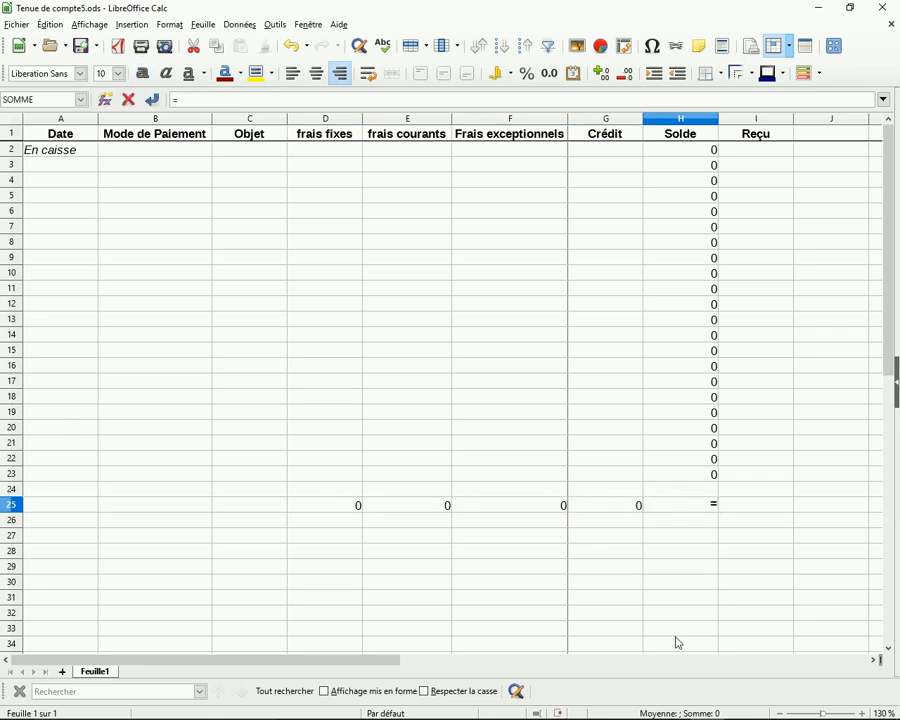
text(H)
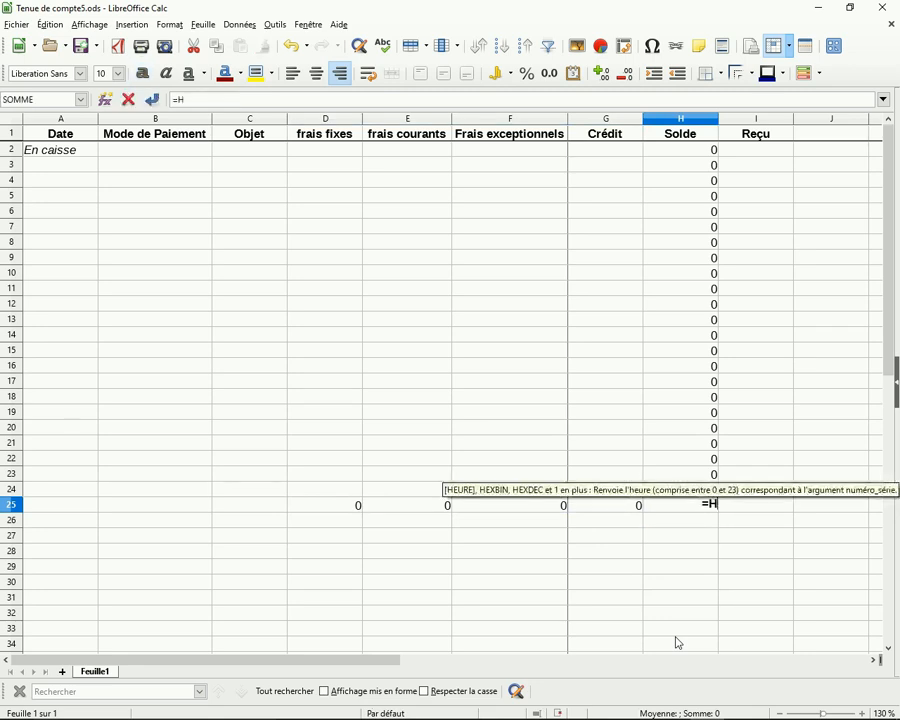
text(2-(D)
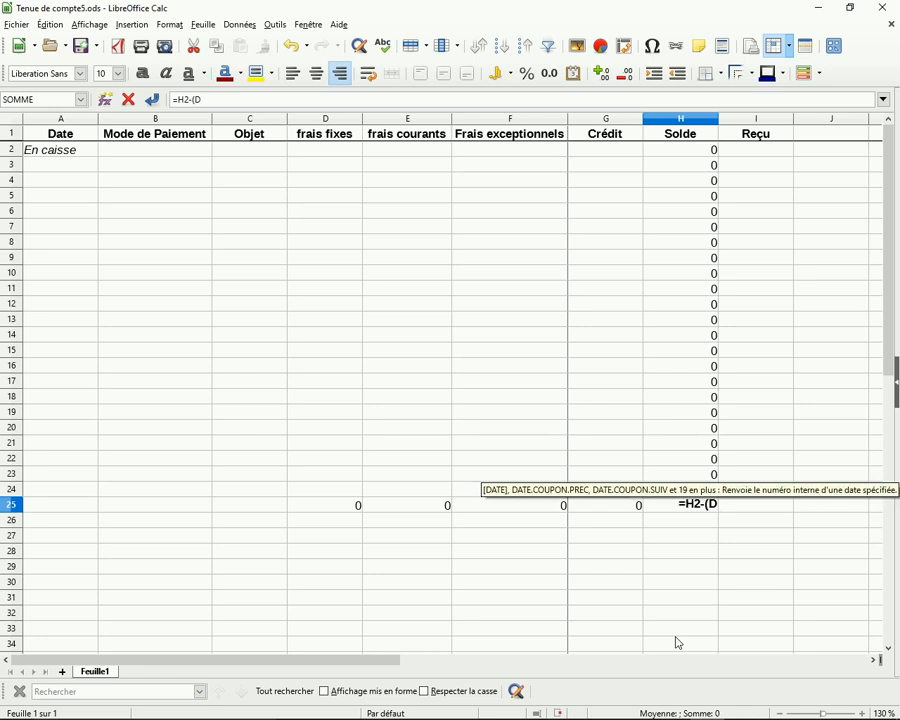
text(25)
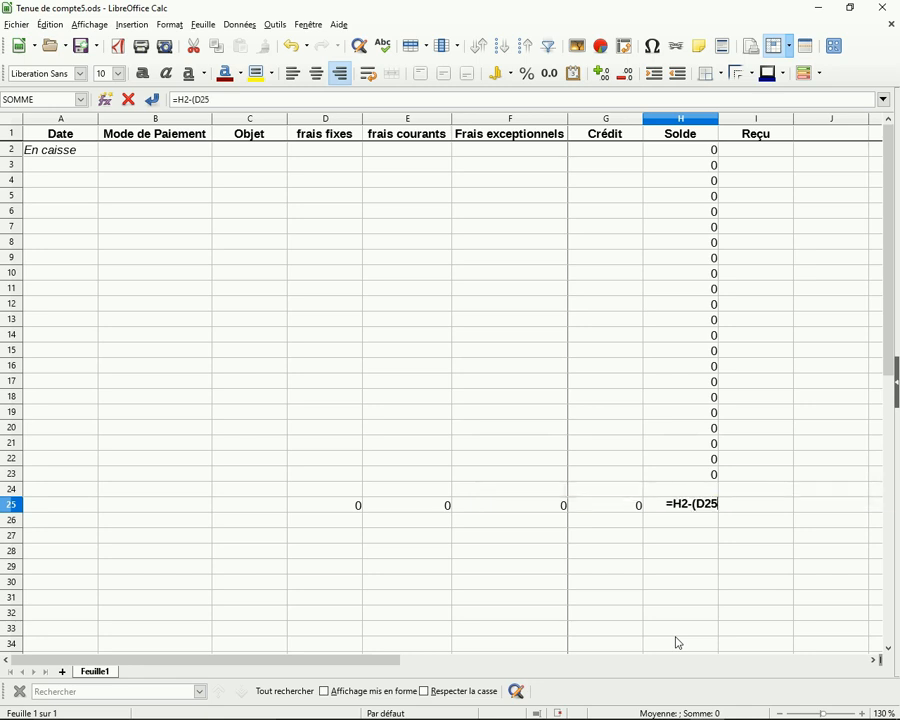
text(+E25)
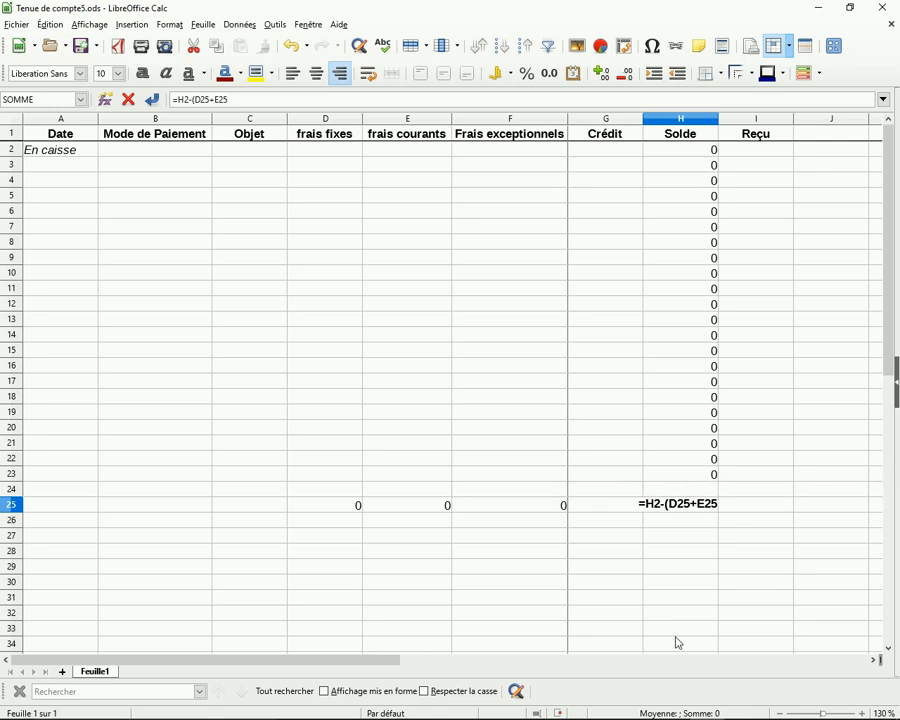
text(+)
text(F)
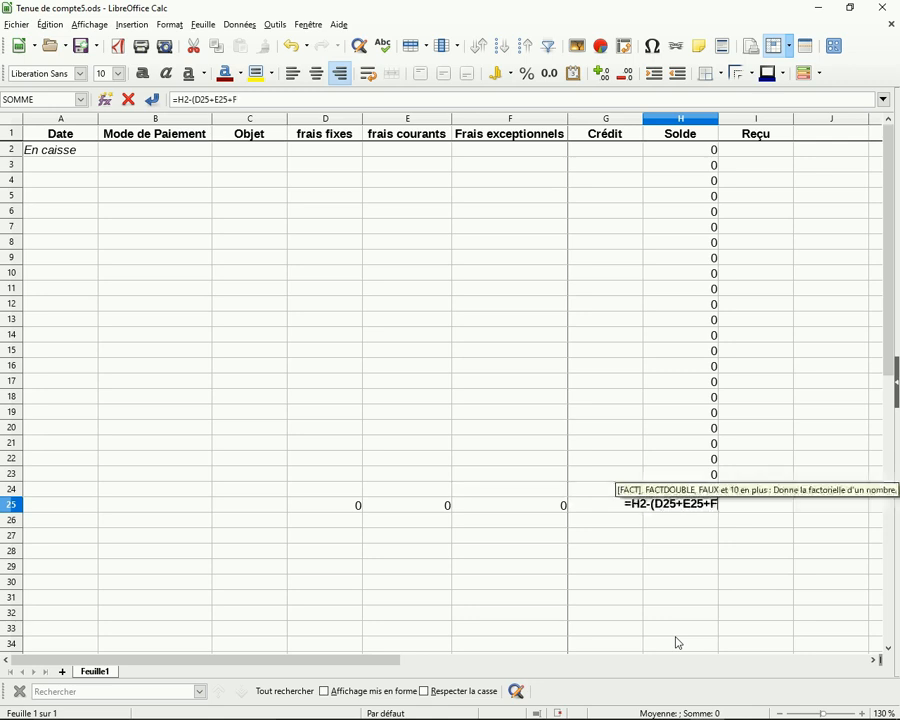
text(25)
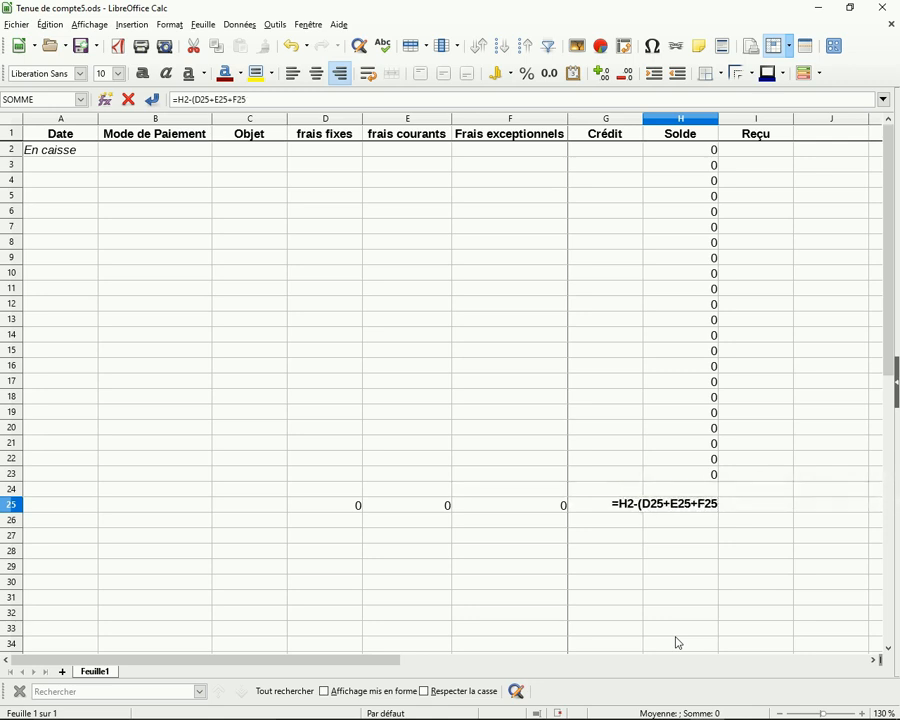
text())
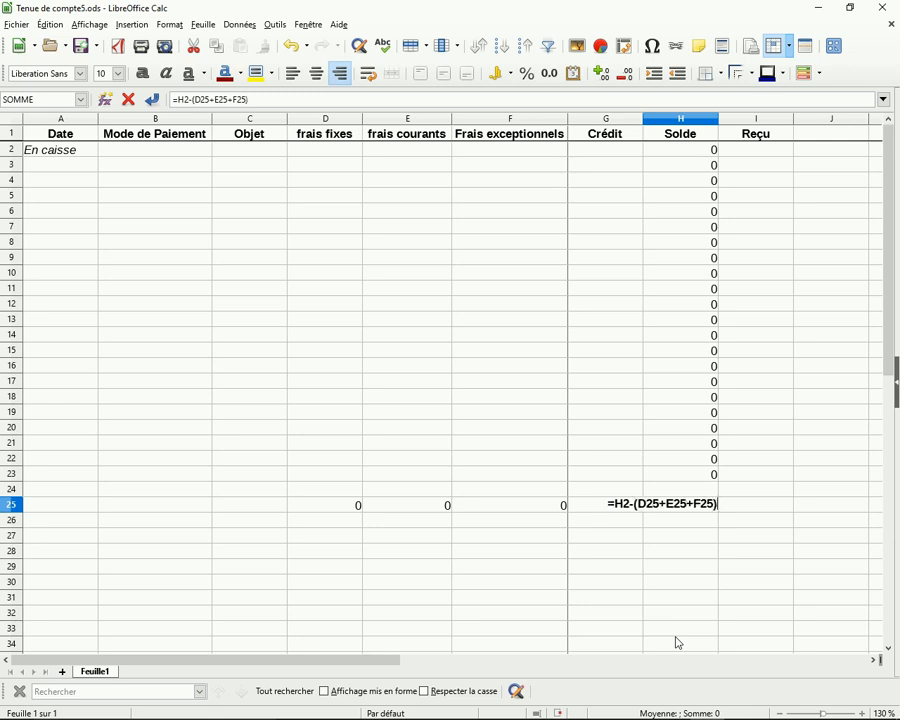
text(+G)
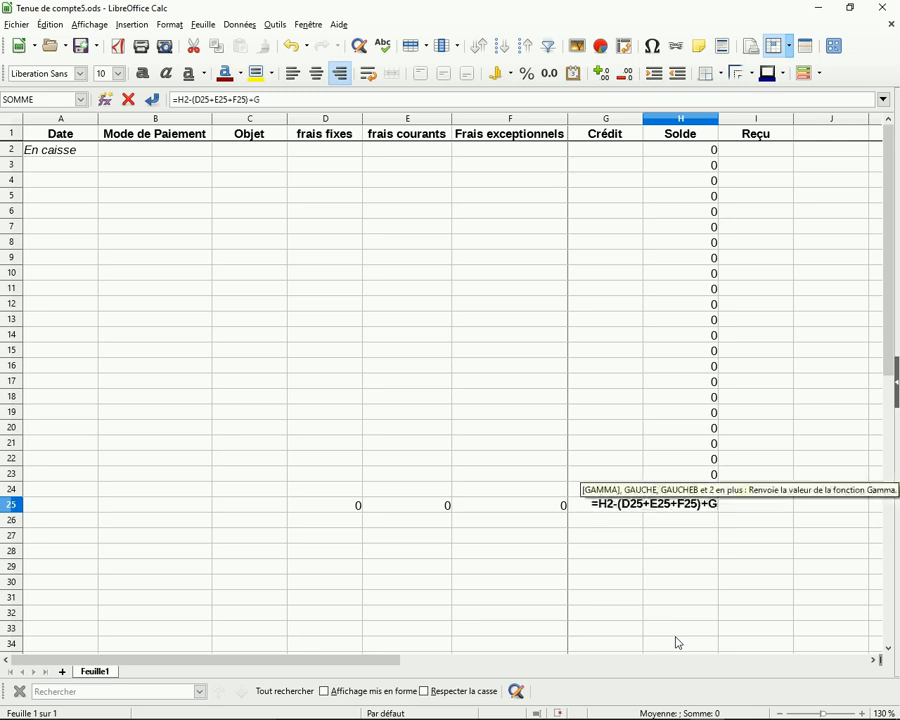
text(25)
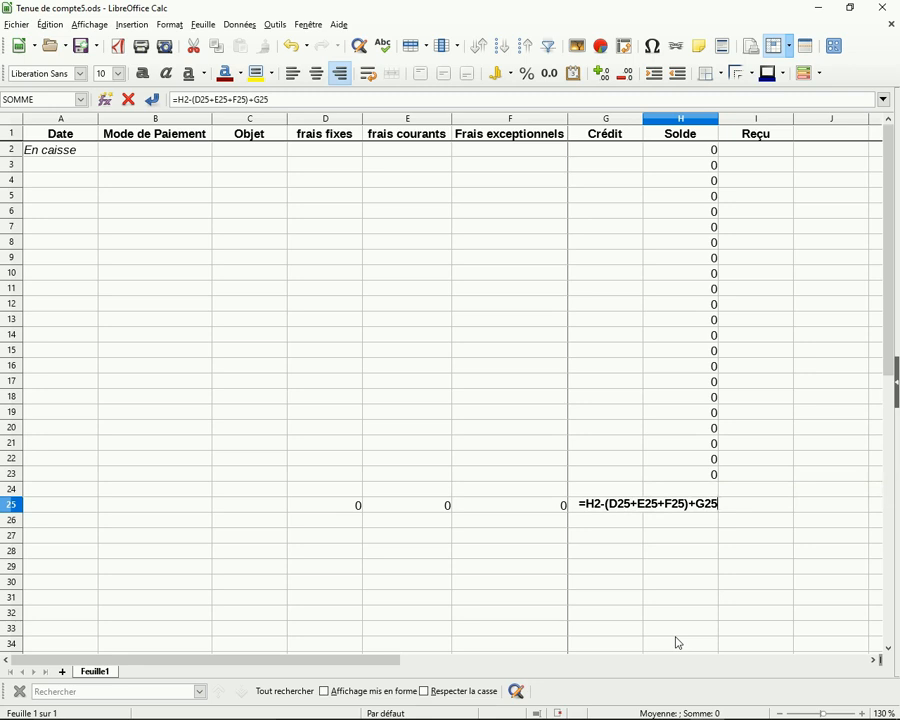
key(Return)
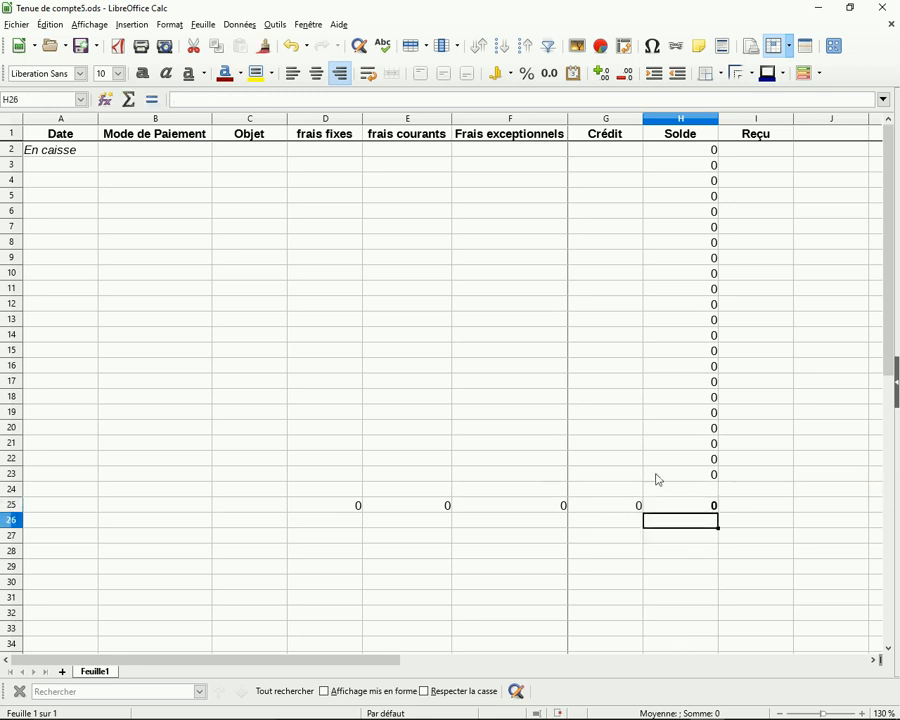
Make the last running balance in H23 bold.
click(661, 476)
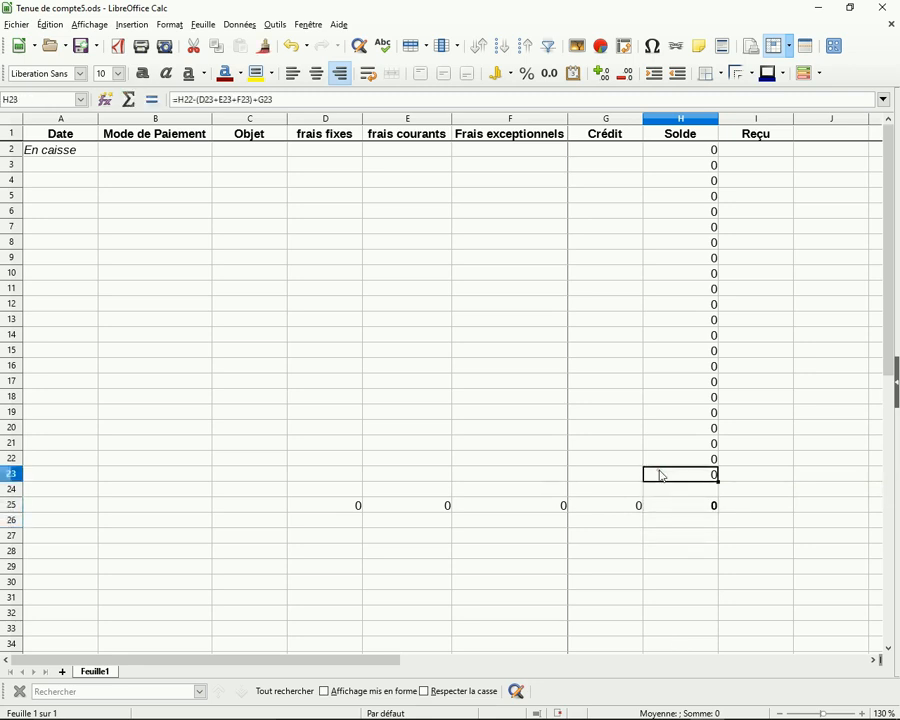
click(146, 75)
click(438, 580)
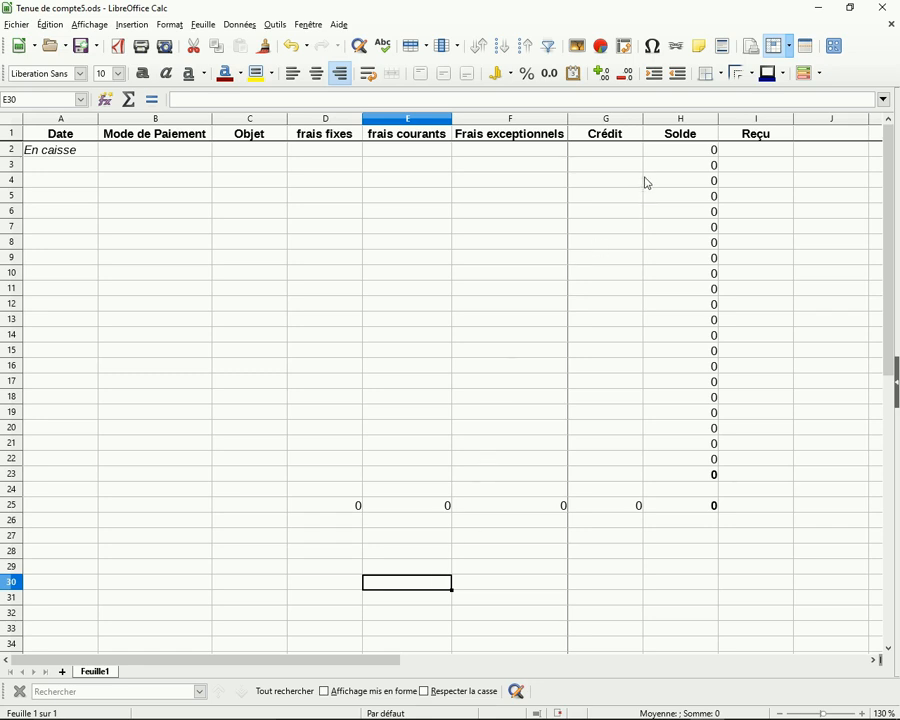
Enter test amounts: an opening balance of 100 in H2 and a frais courants expense of 25 in E13.
click(676, 152)
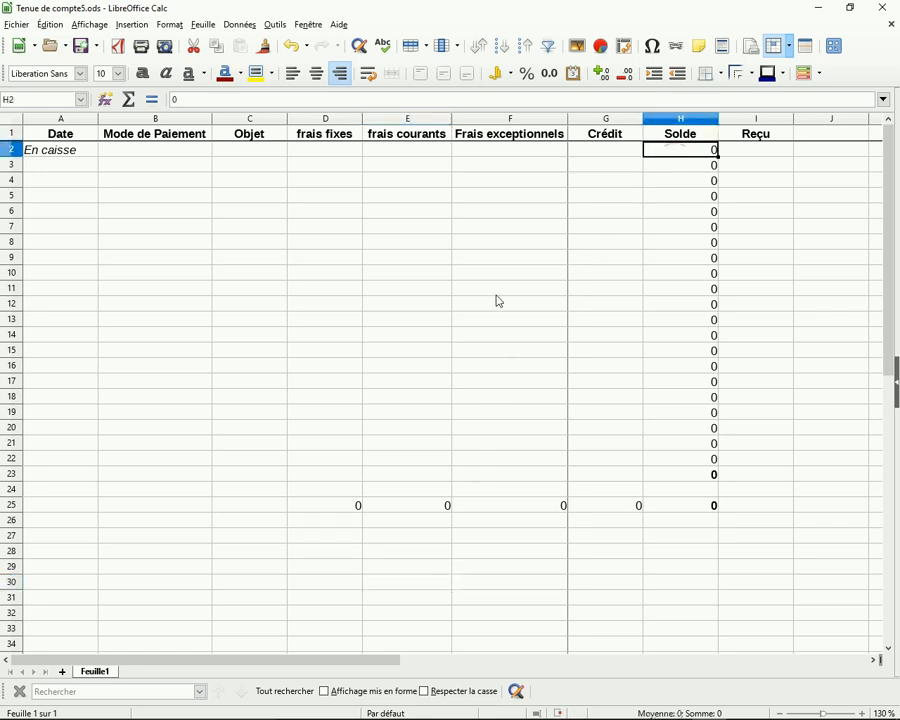
text(100)
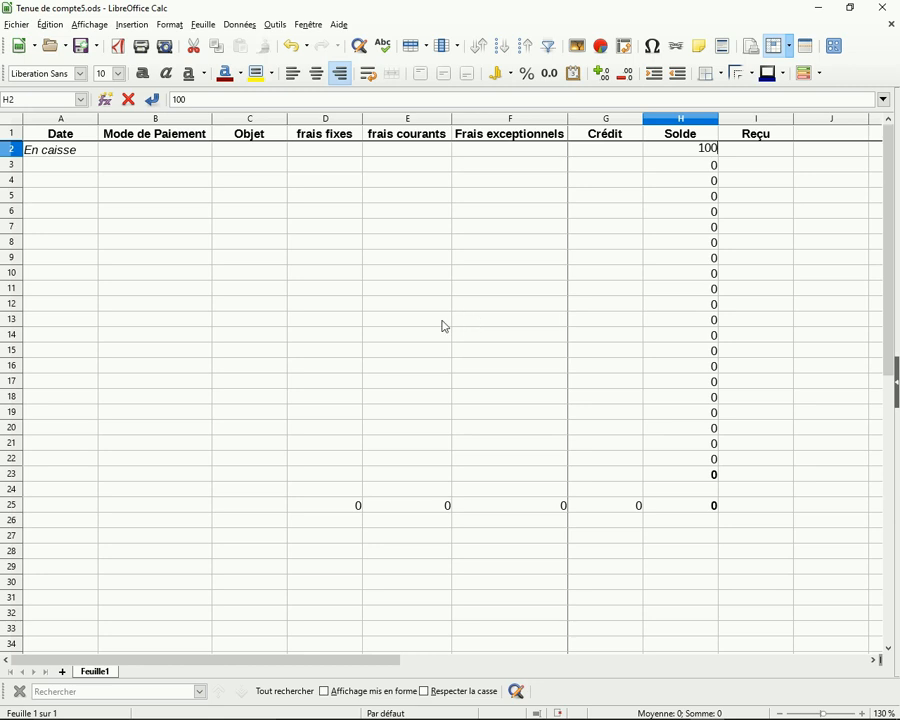
click(426, 320)
text(25)
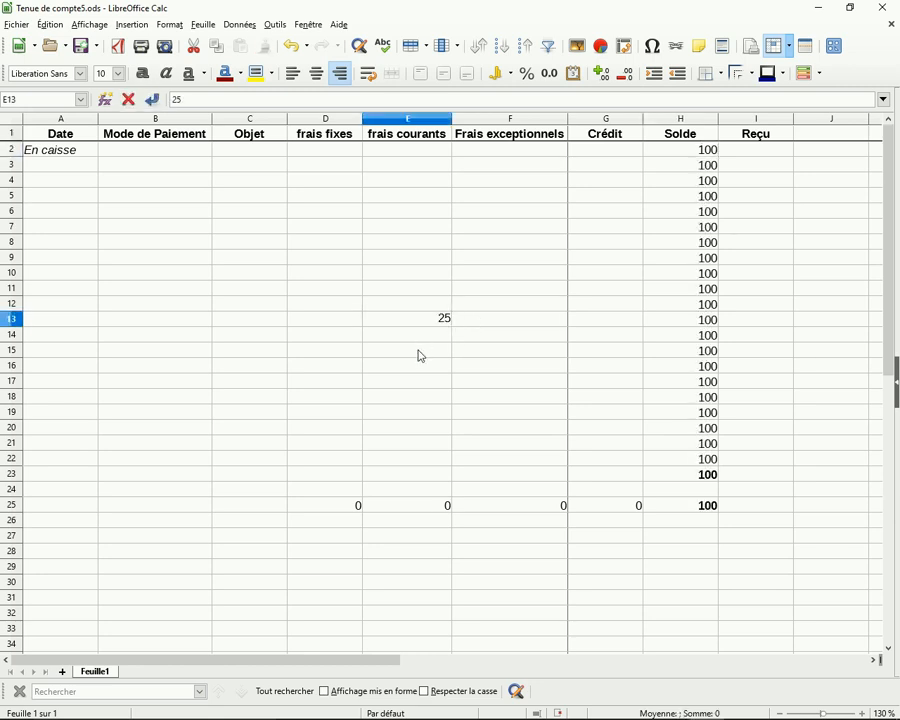
key(Return)
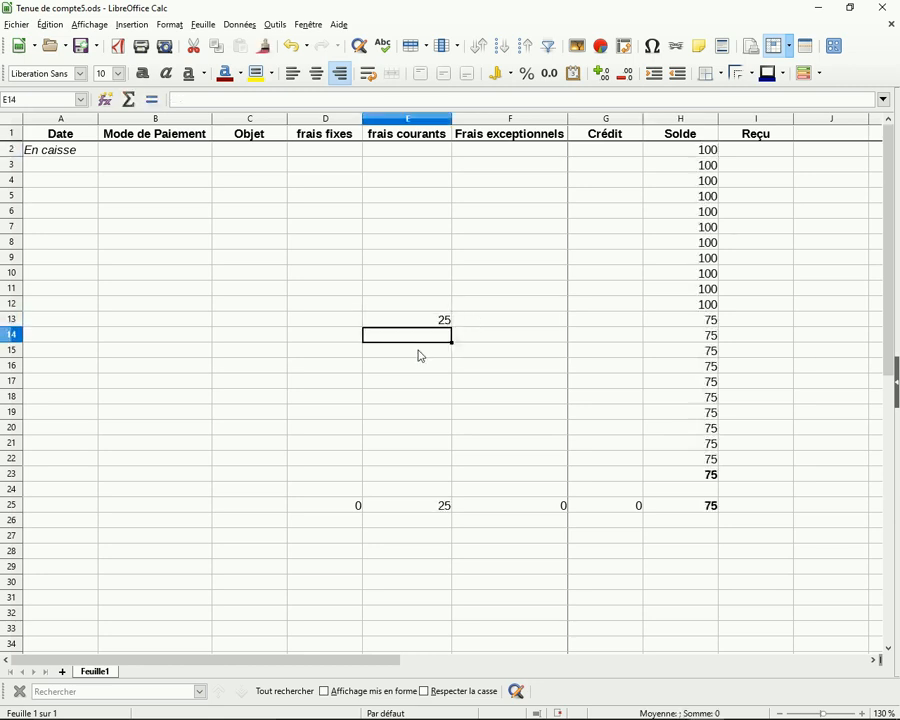